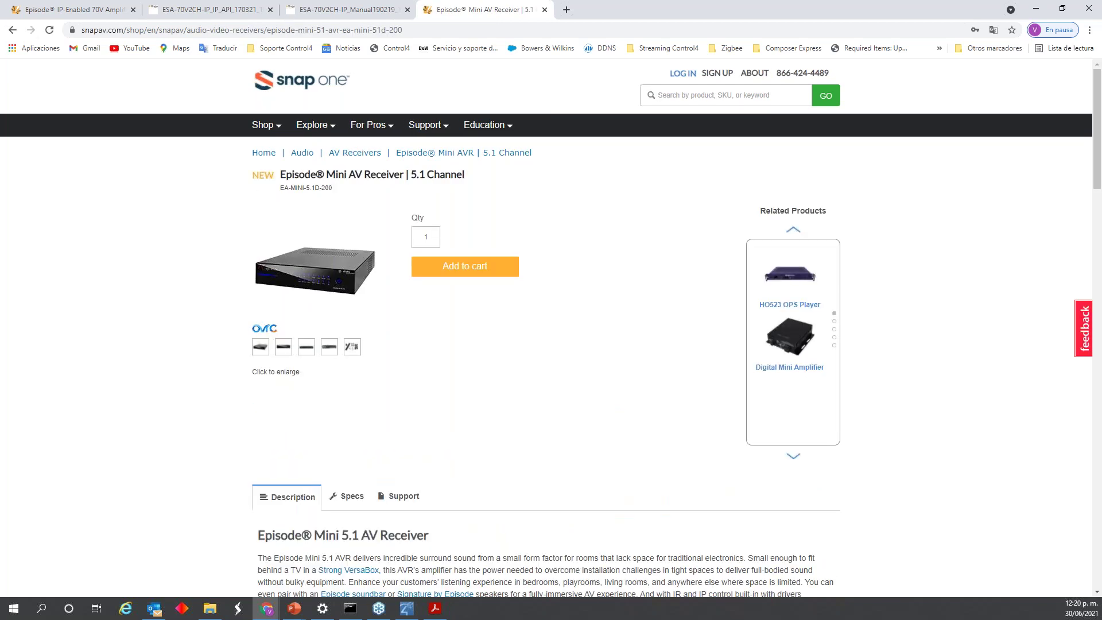
- Look through the product photos of the Episode Mini AV Receiver, including its rear connections and accessories
click(283, 347)
click(301, 349)
click(330, 348)
click(348, 348)
click(327, 348)
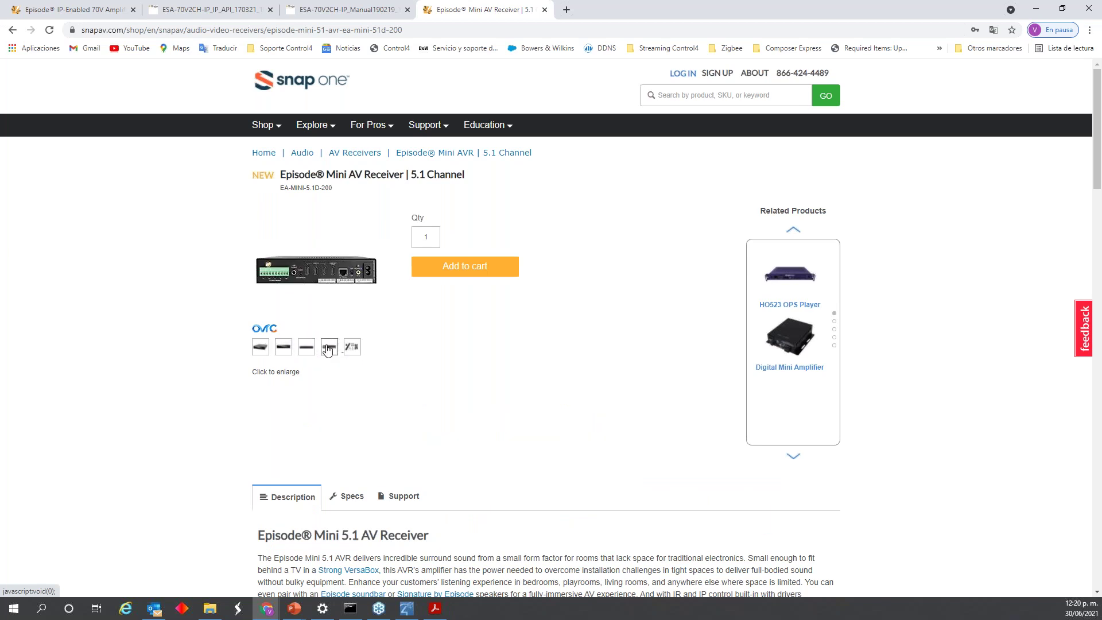
click(309, 350)
click(285, 352)
click(260, 347)
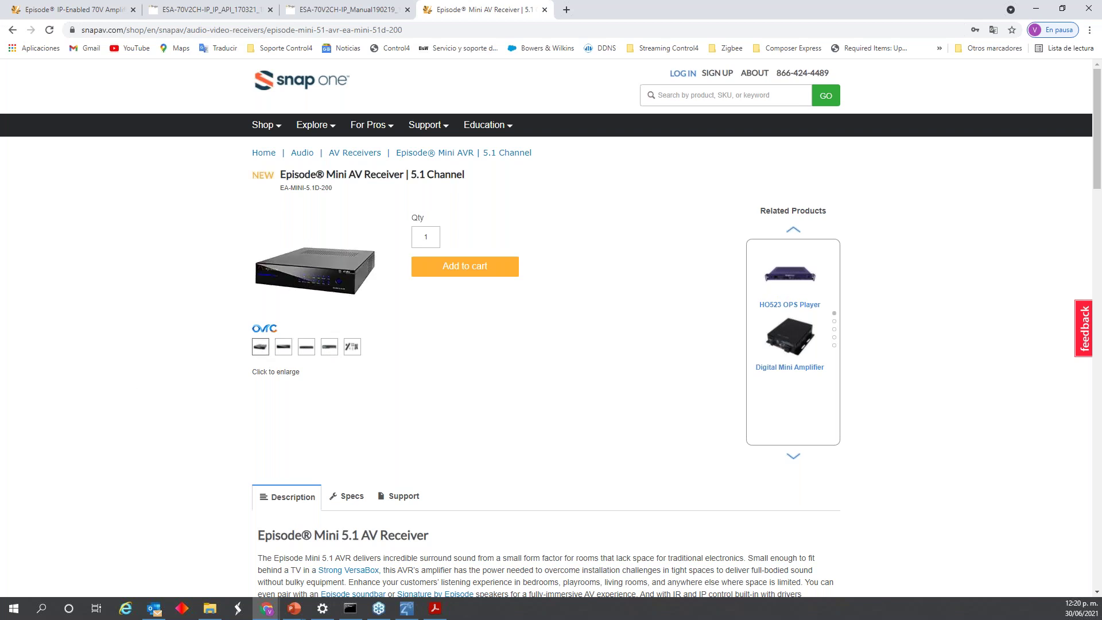
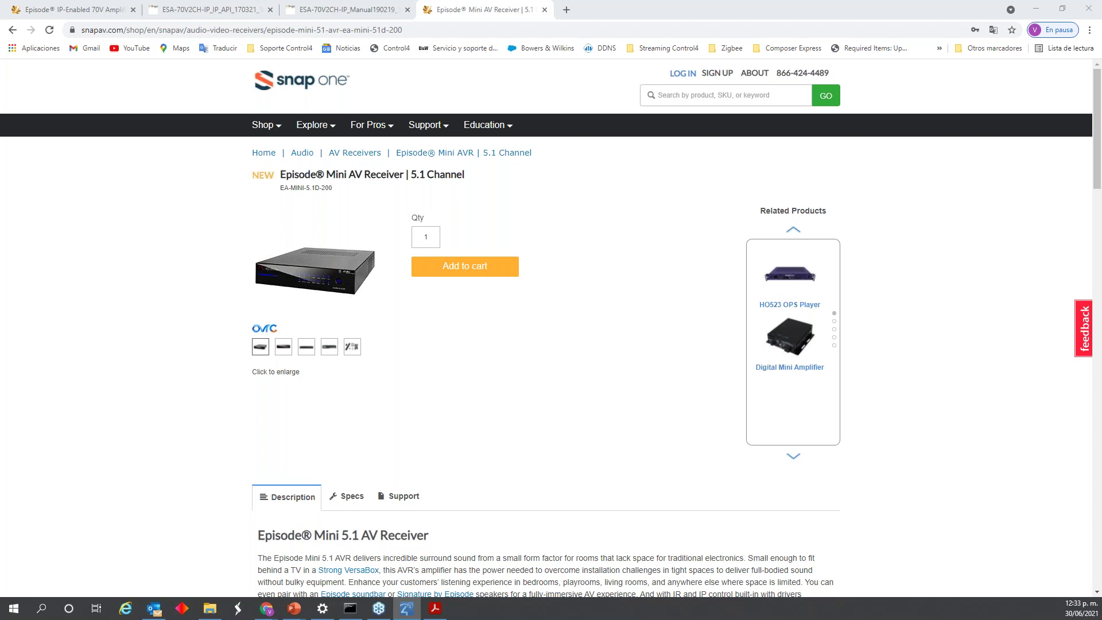
- Switch to Composer Pro, maximize it and view the TIDAL driver's Limit Quality To options
key(alt+Tab)
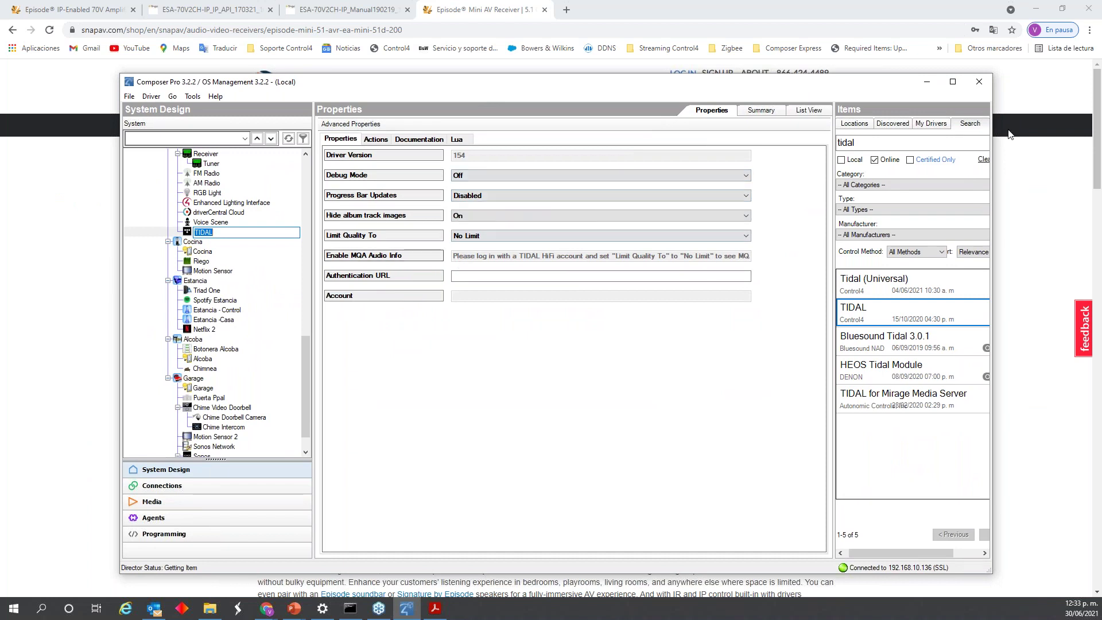
click(955, 85)
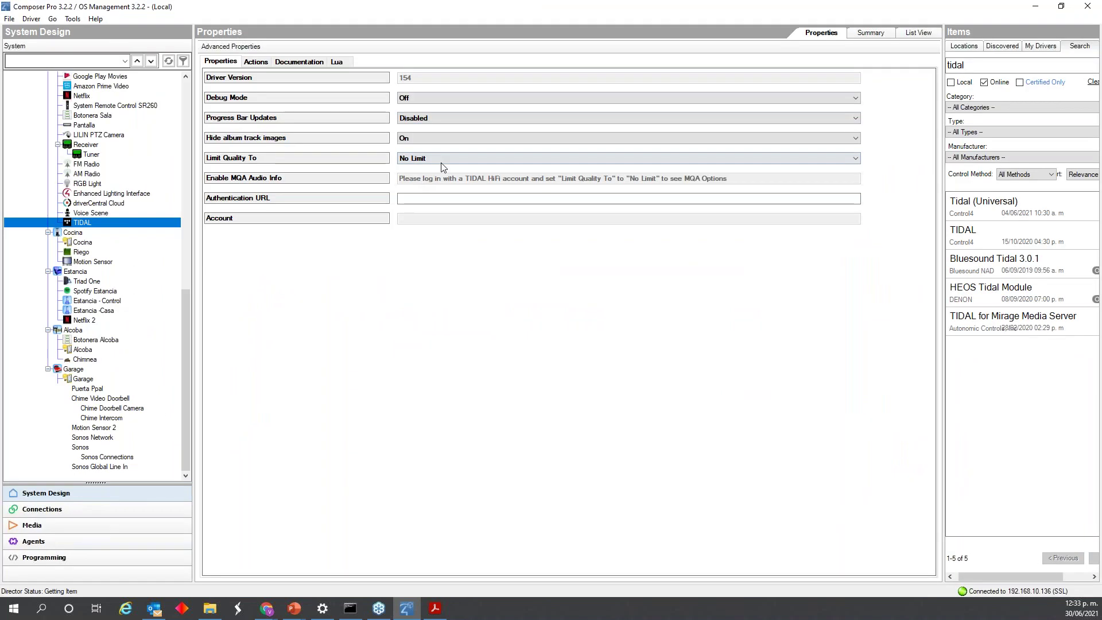
click(447, 157)
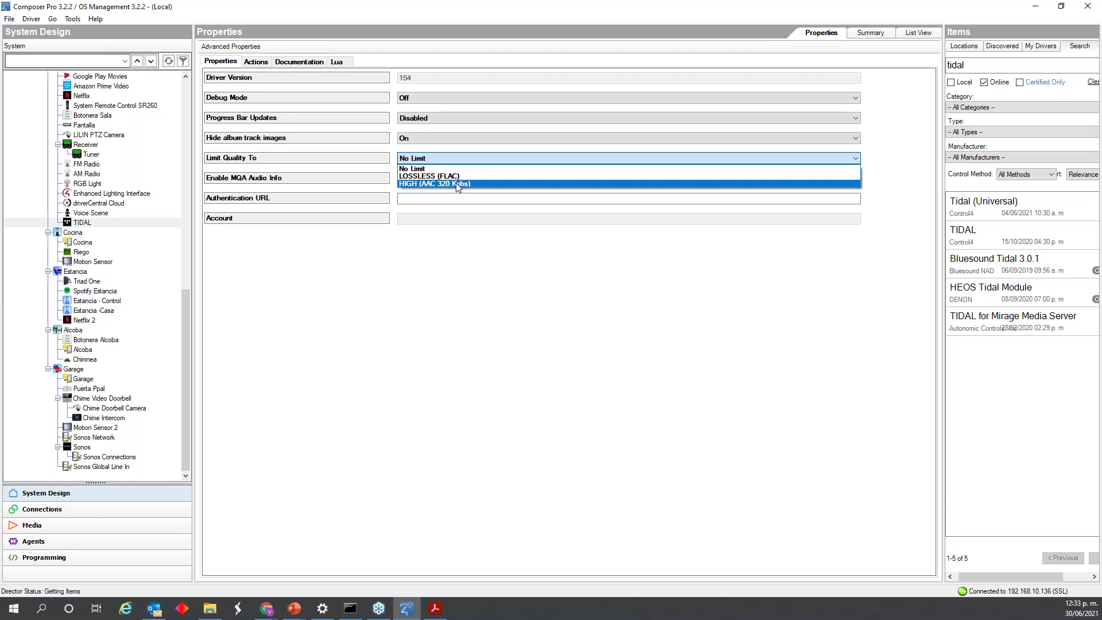
click(445, 232)
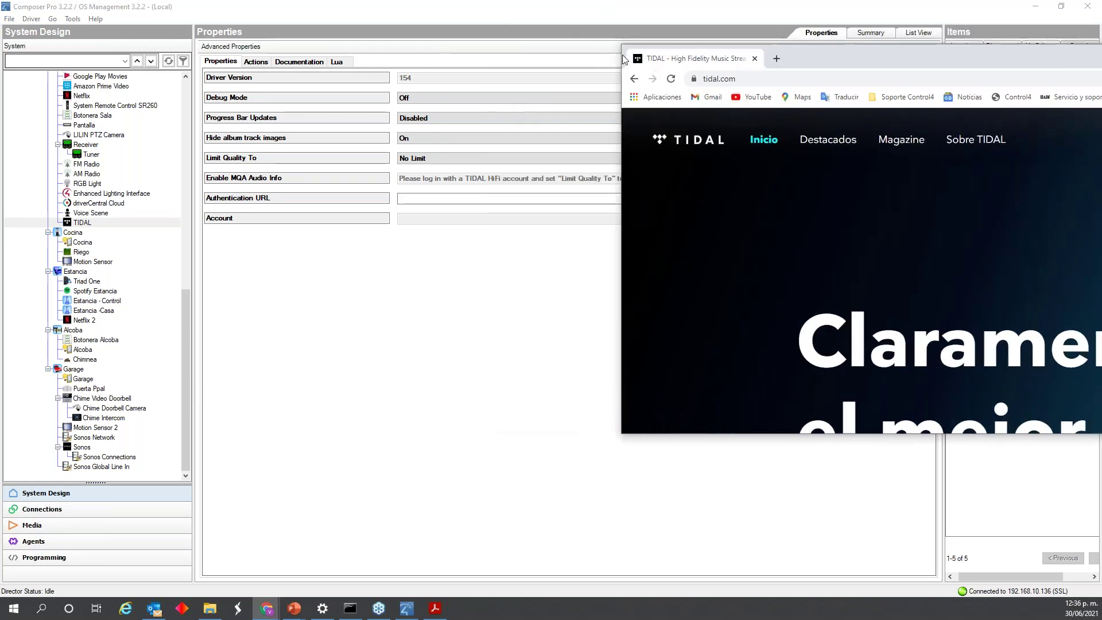
- Show the TIDAL website full screen in Chrome, then minimize it to return to Composer Pro
drag(622, 54, 250, 120)
double_click(250, 116)
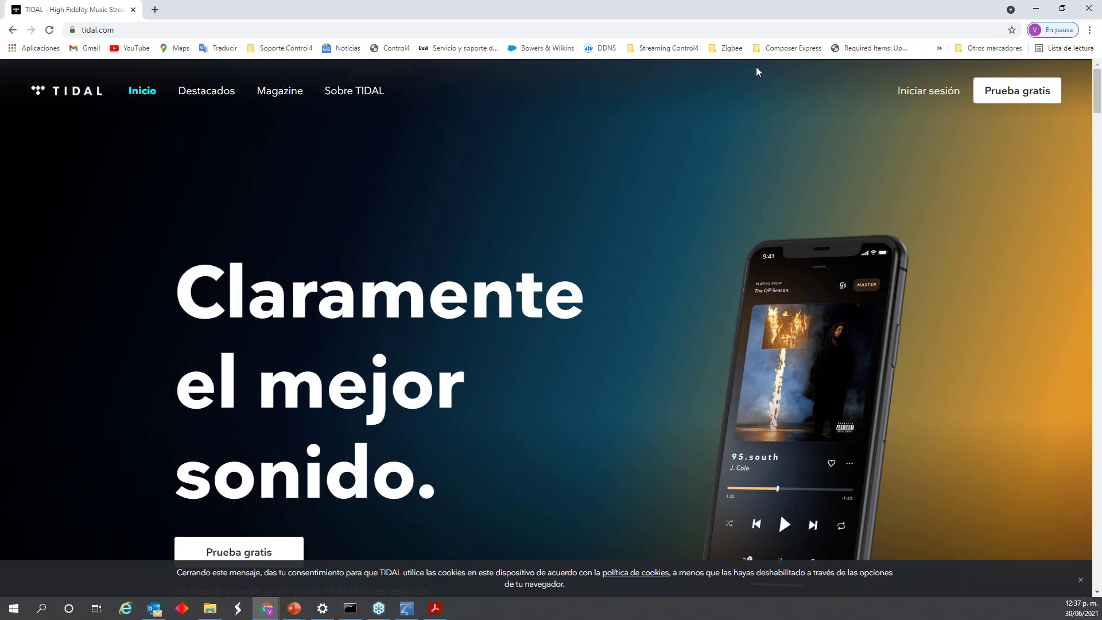
click(1036, 9)
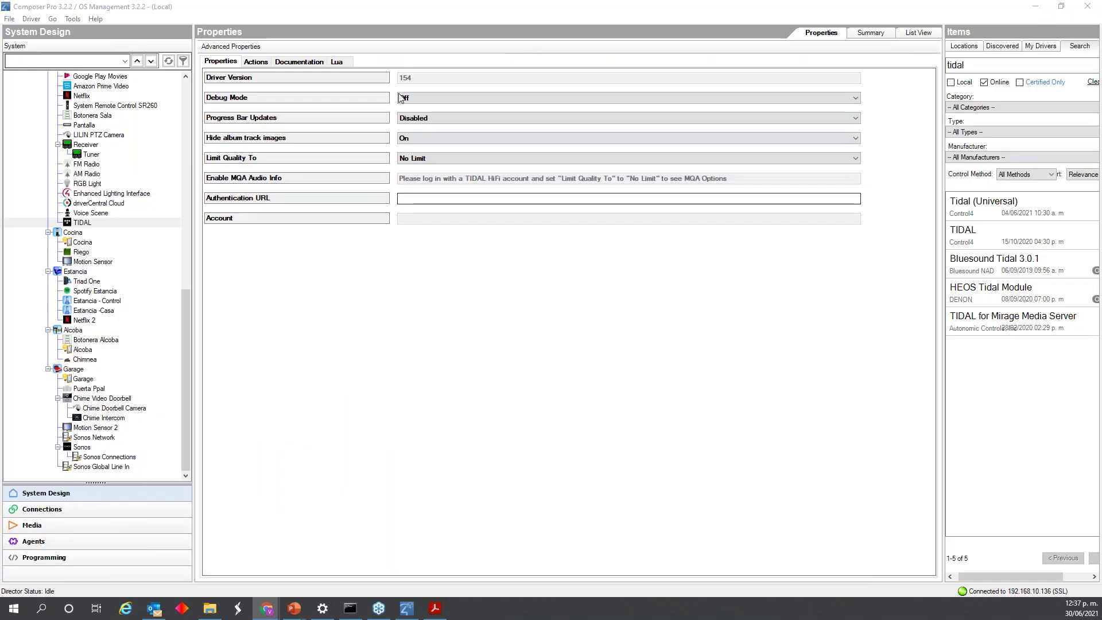
- Review the available streaming quality limits of the TIDAL driver again without changing the selection
click(464, 158)
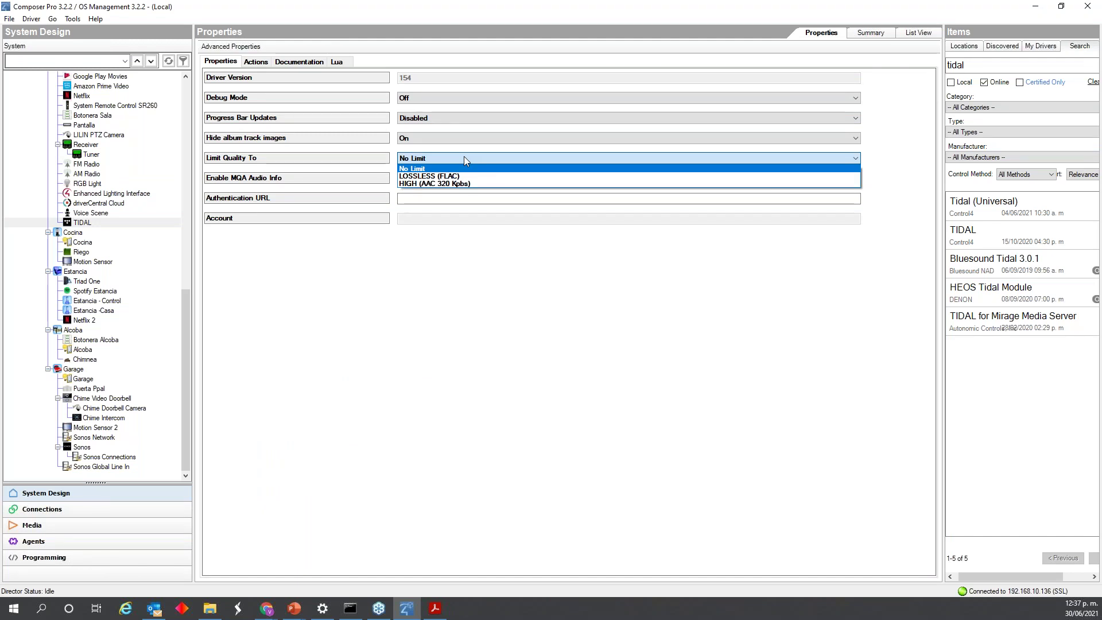
click(409, 217)
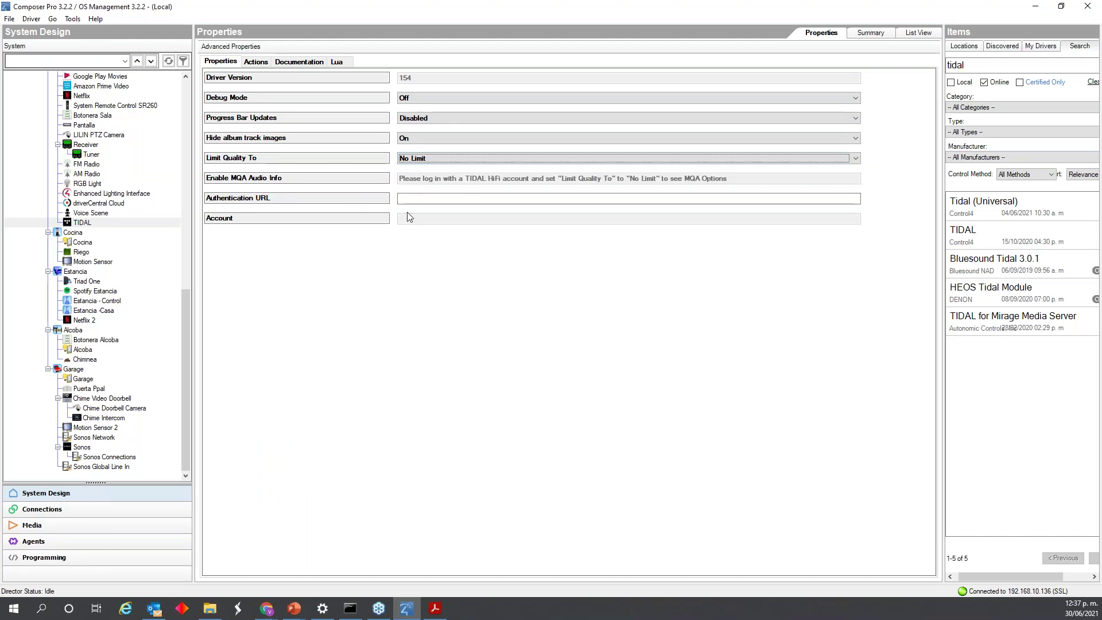
click(425, 161)
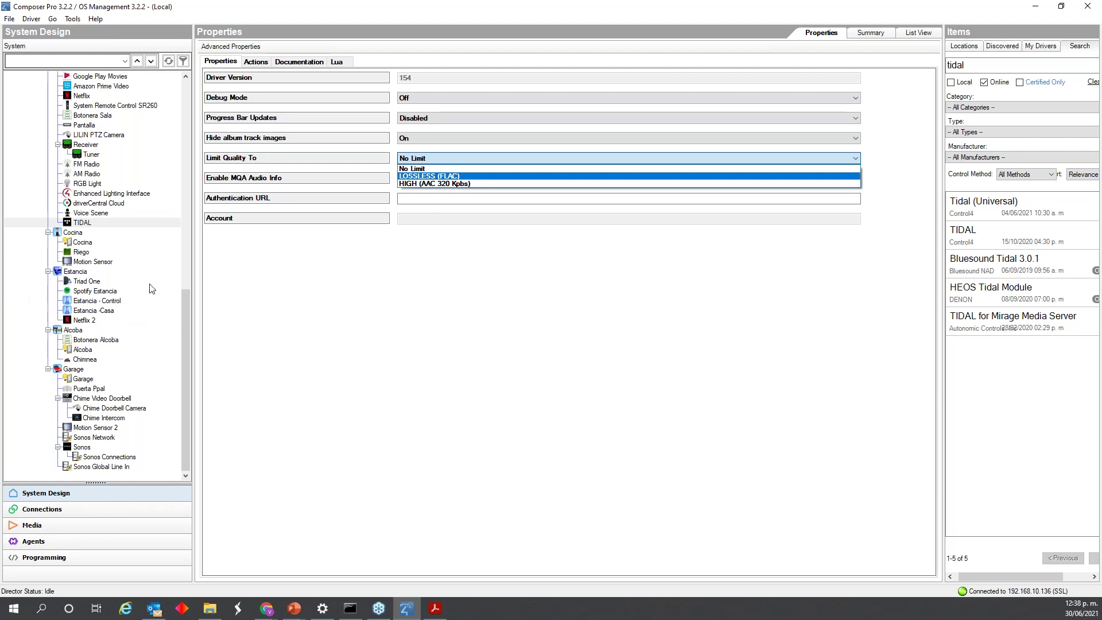
click(1060, 181)
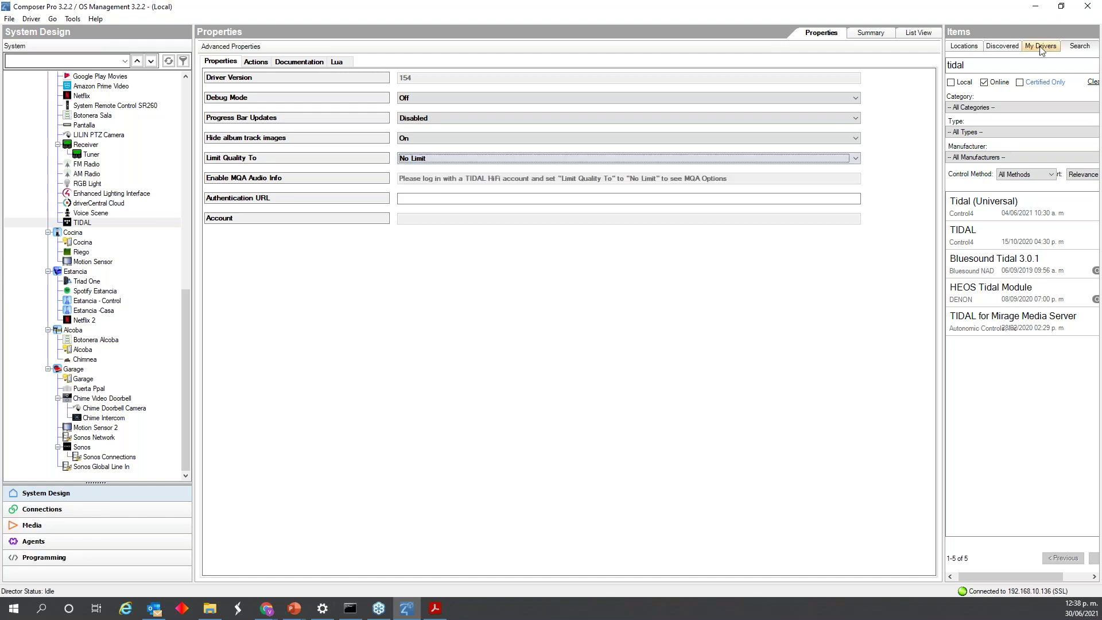
- Widen the driver list, search for "fire tv" and add Amazon's Fire TV driver to the room containing TIDAL
click(1051, 47)
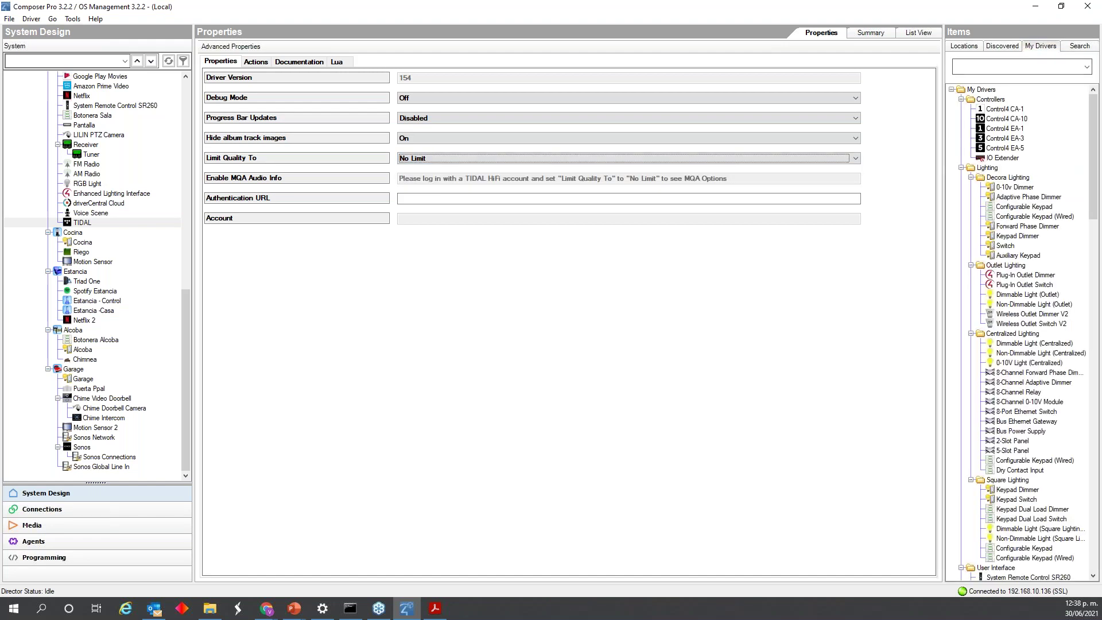
drag(944, 141, 875, 143)
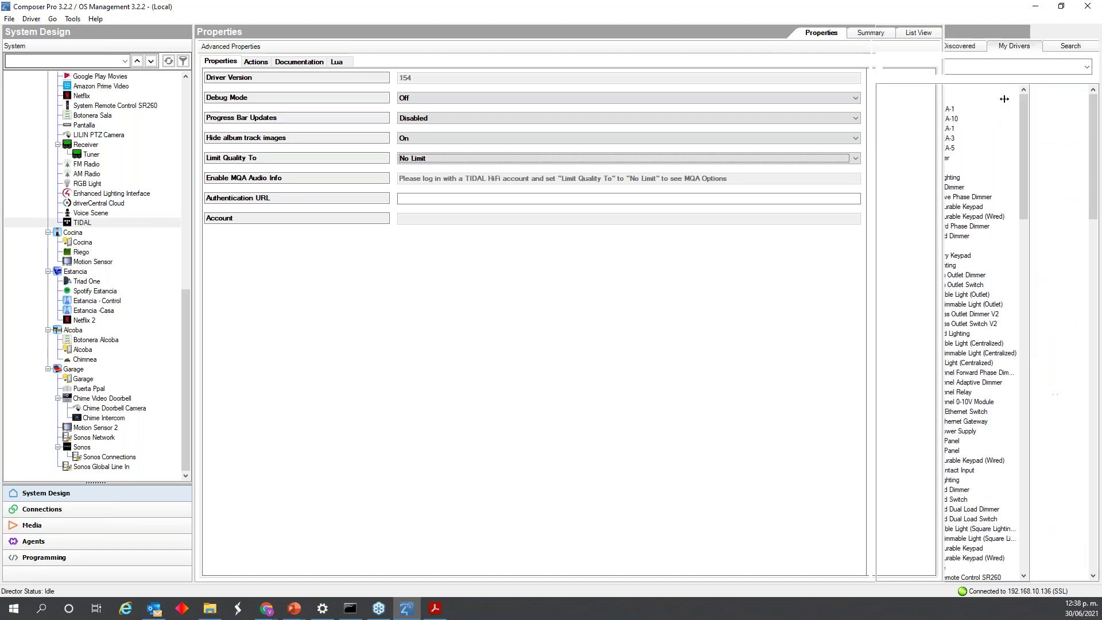
click(1054, 47)
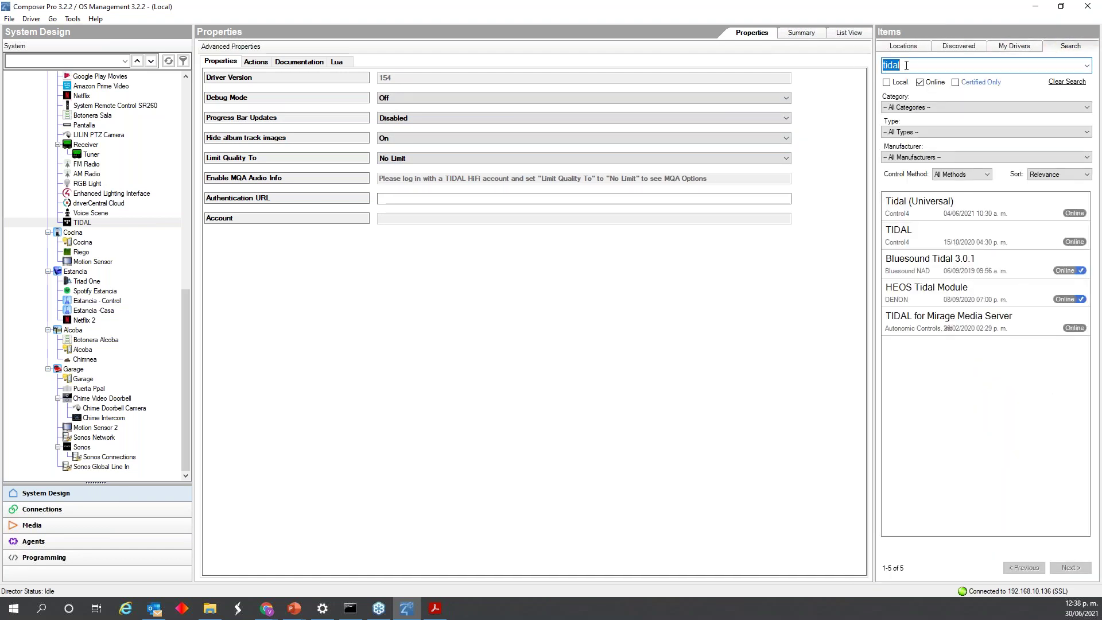
text(fire )
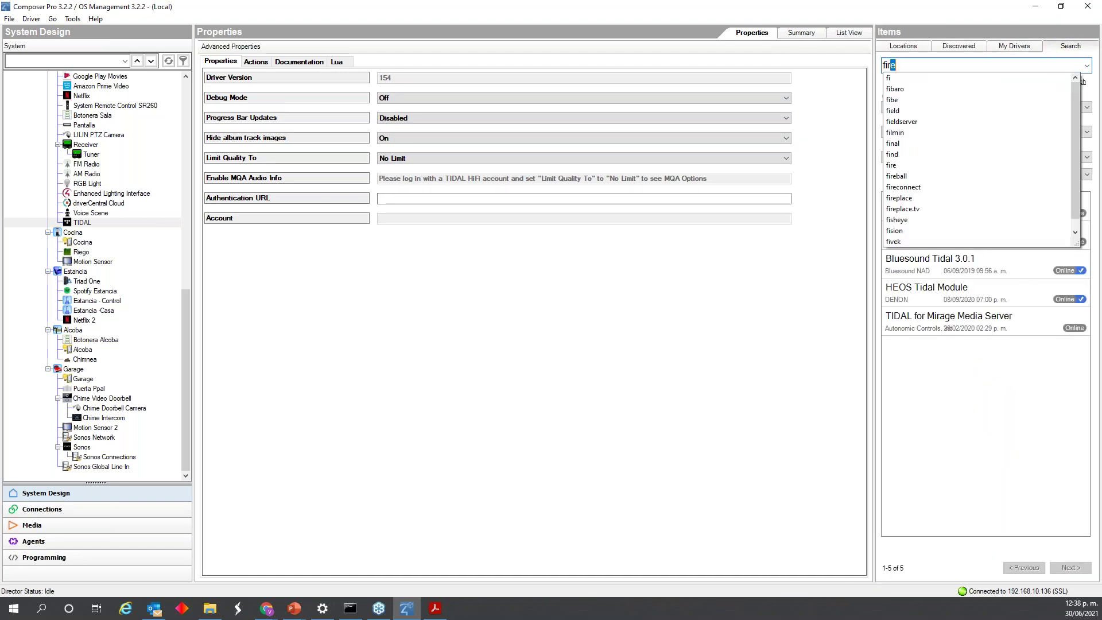
text(tv)
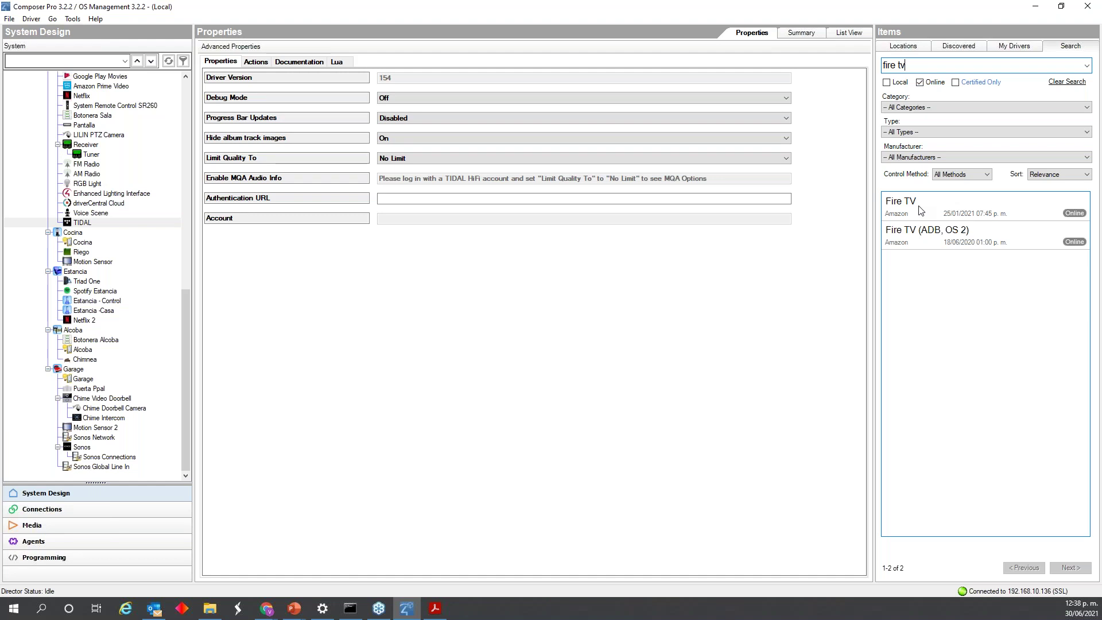
drag(911, 211, 100, 388)
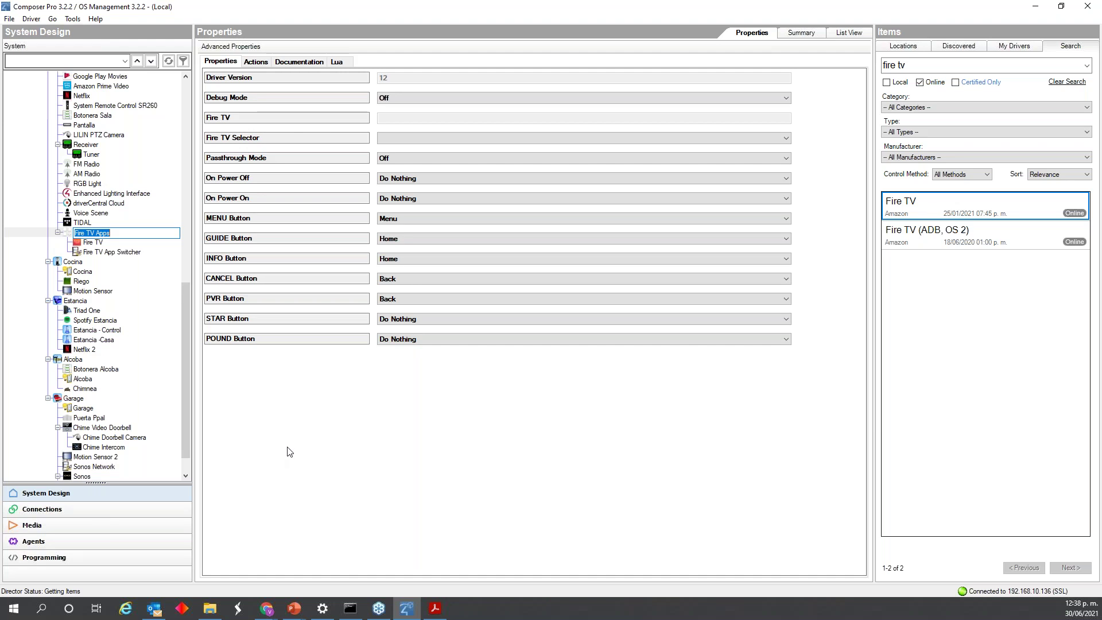
- Clear the driver search text and sort the online drivers by Modified New->Old
click(976, 65)
key(BackSpace)
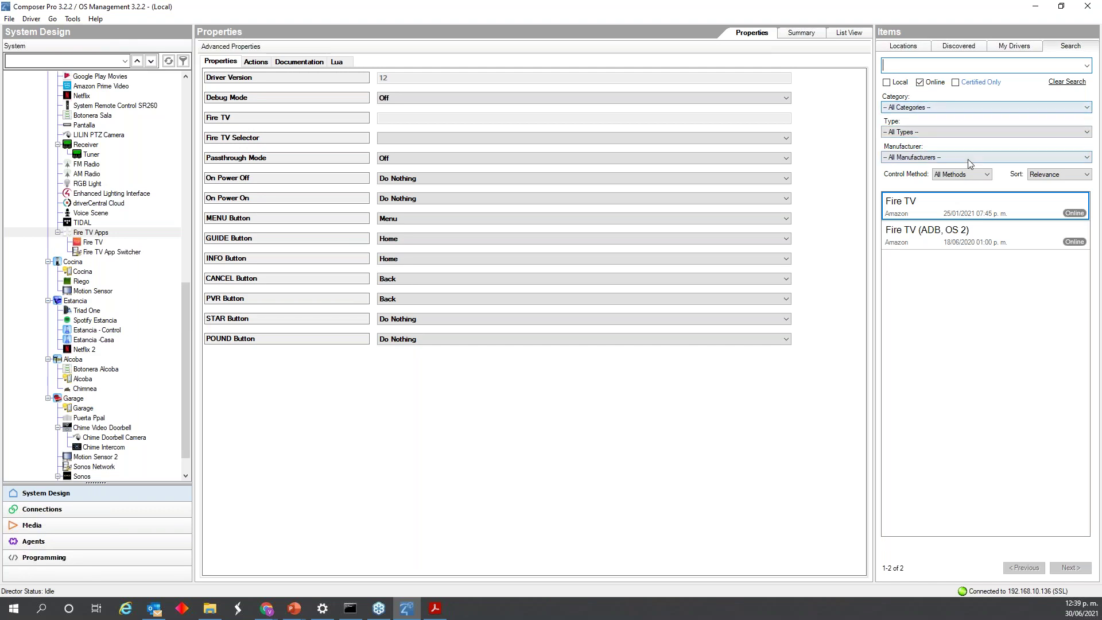
click(1036, 178)
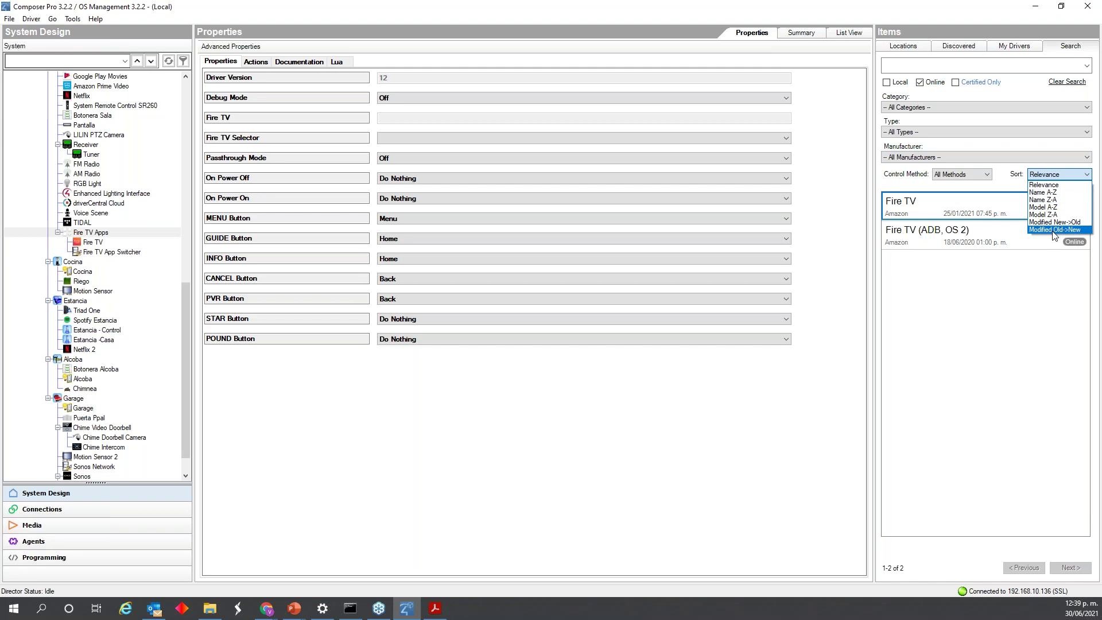
click(1005, 179)
click(976, 175)
click(1002, 179)
click(1041, 176)
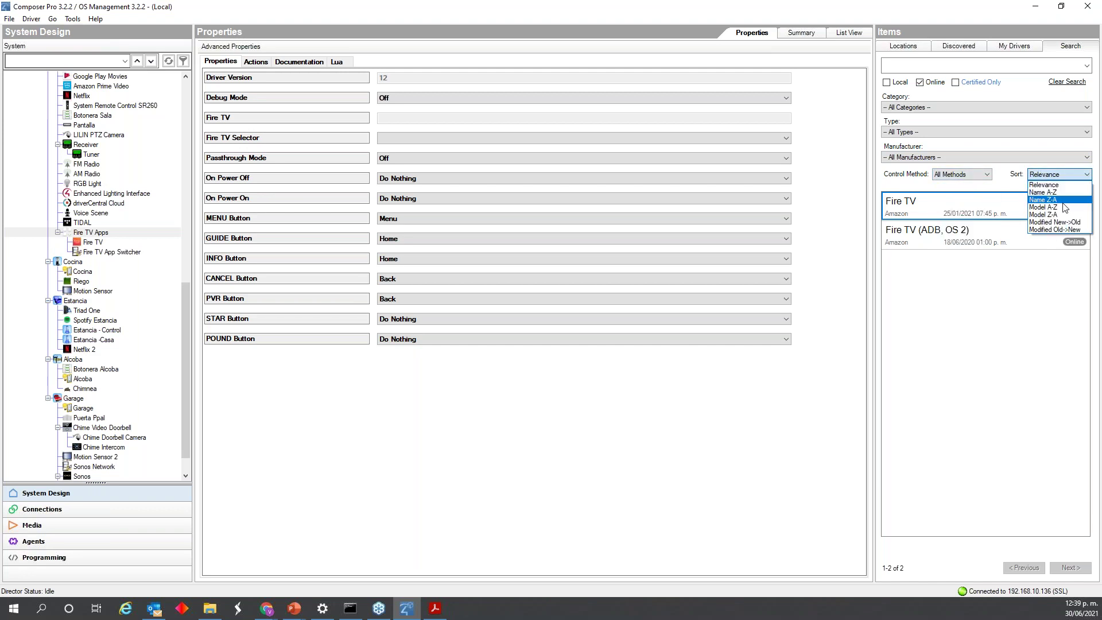
click(1071, 222)
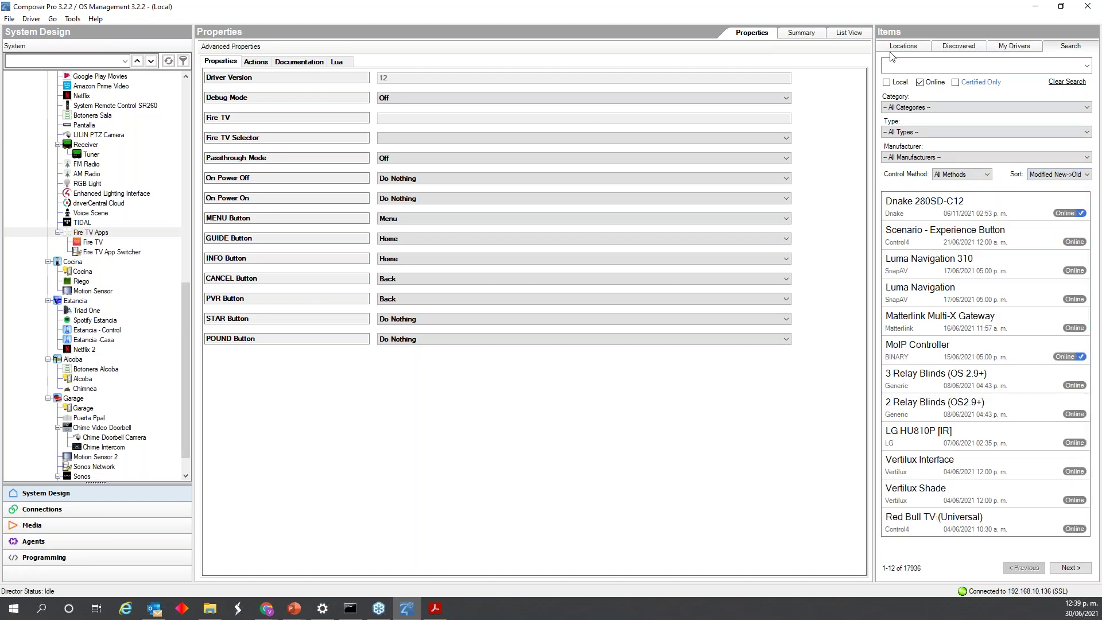
- Browse the pages of most recently modified online drivers, examining the Control4 Universal app drivers
click(948, 131)
click(1065, 567)
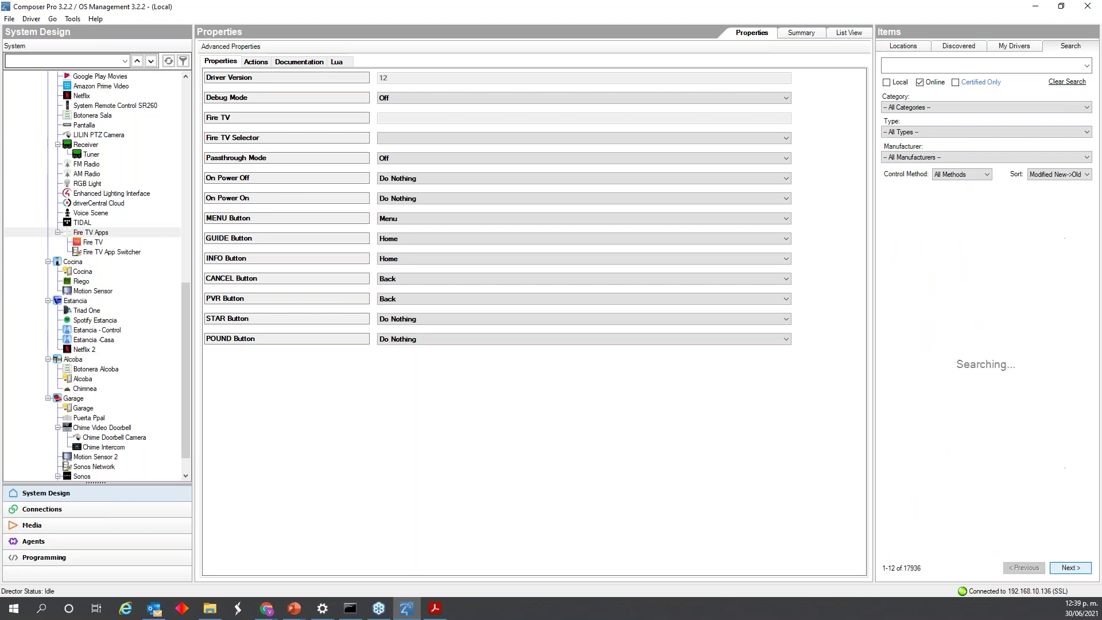
click(1024, 567)
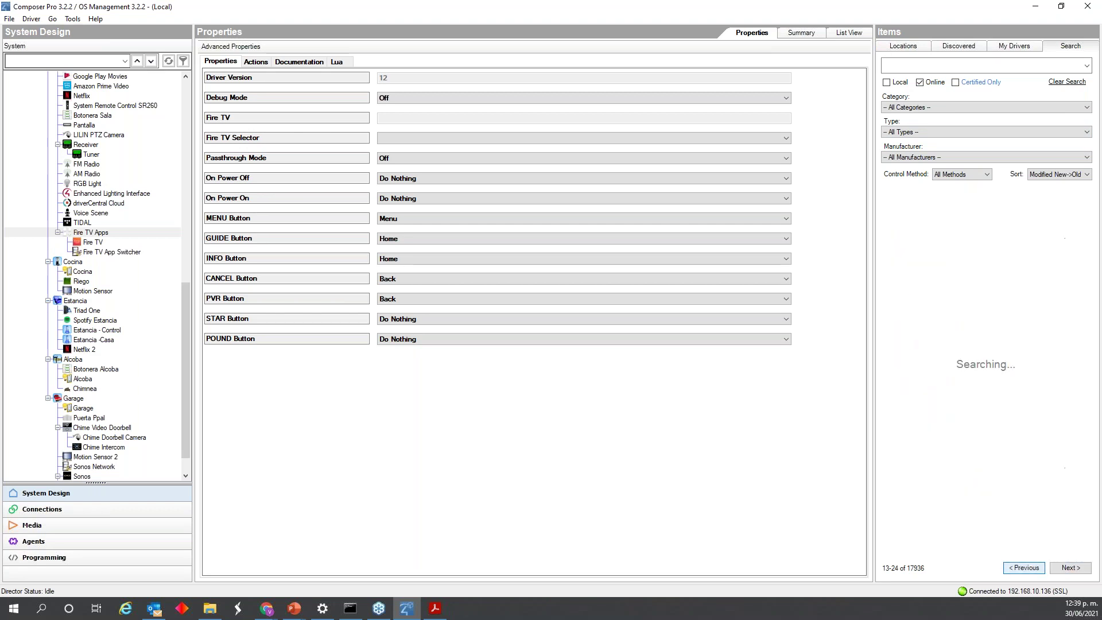
click(935, 242)
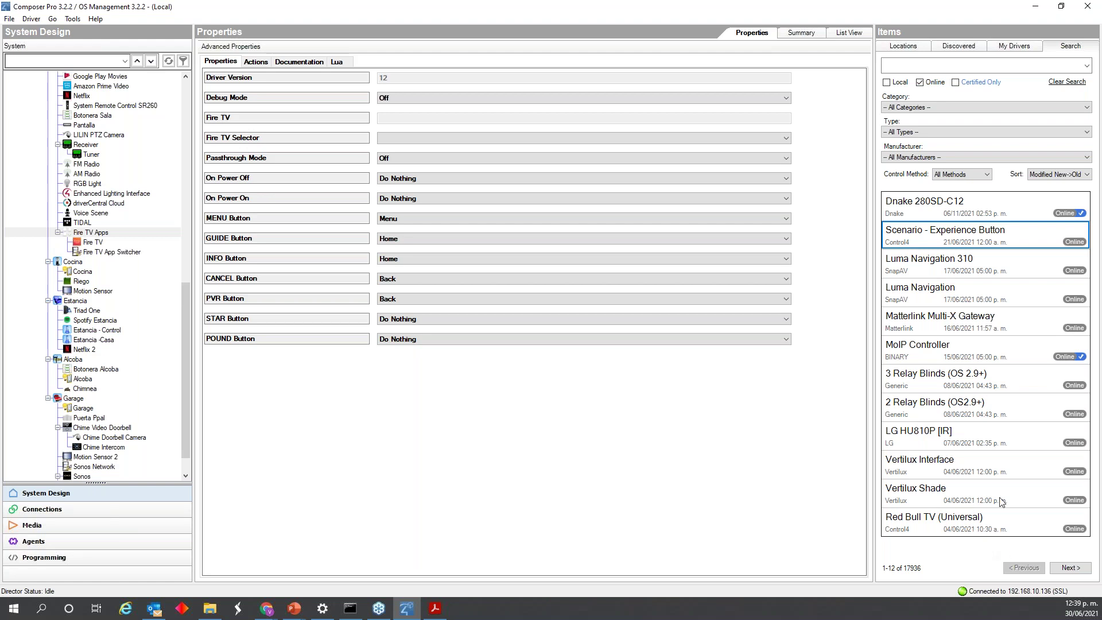
click(1071, 568)
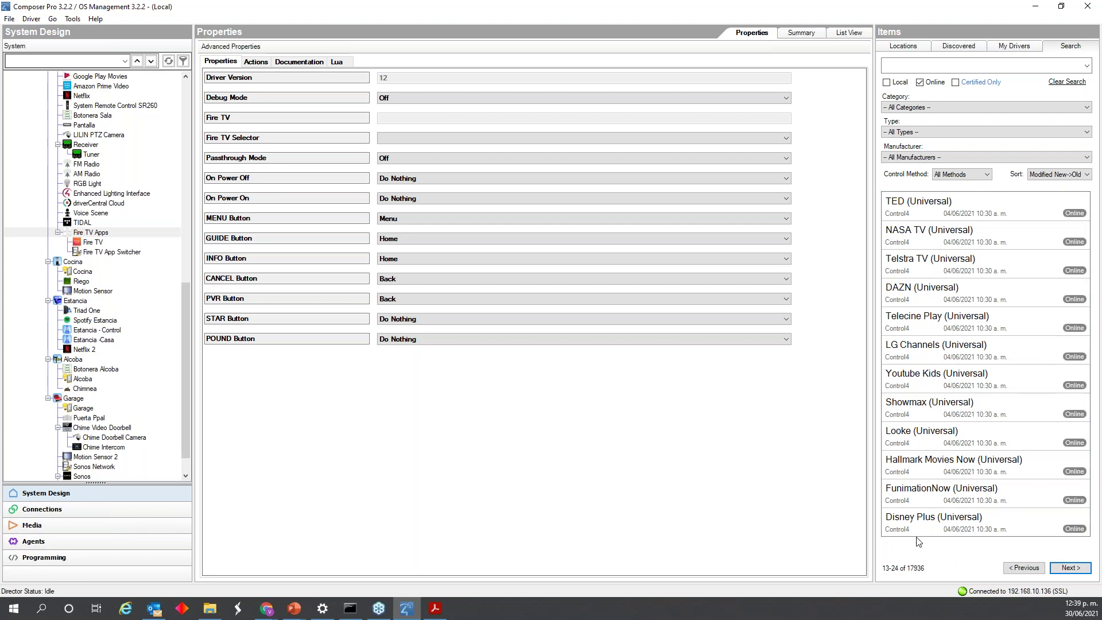
click(1077, 576)
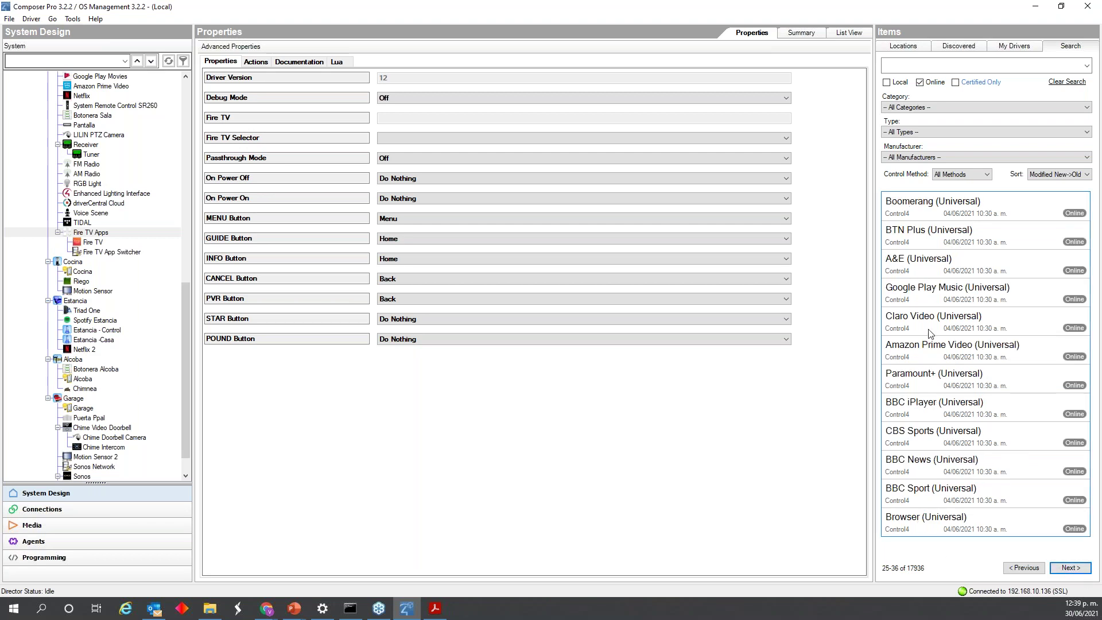
click(1070, 567)
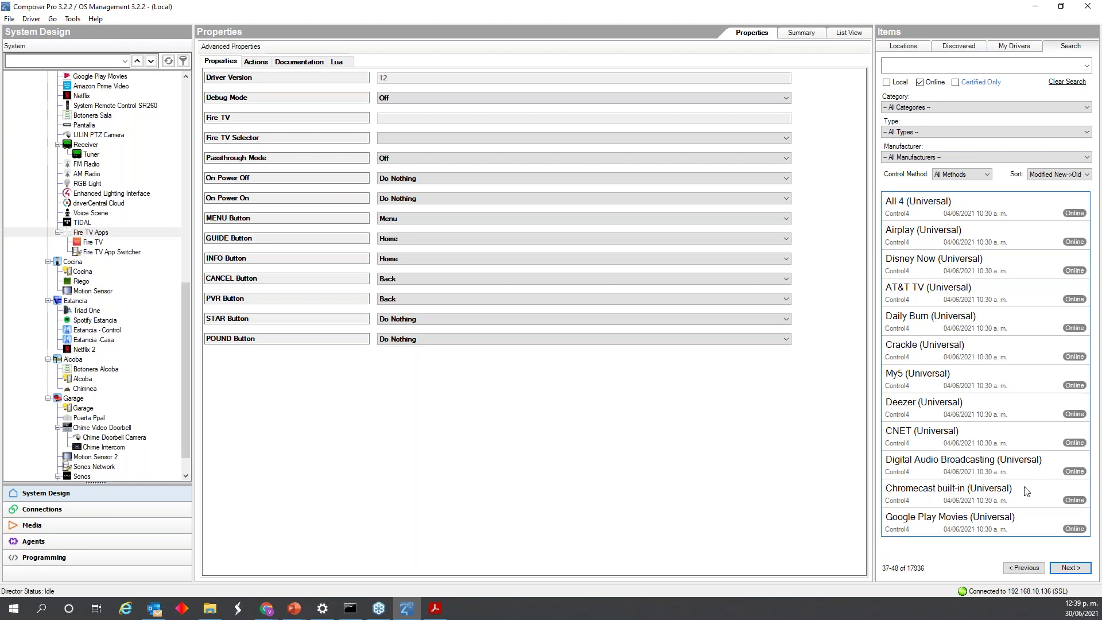
click(1066, 569)
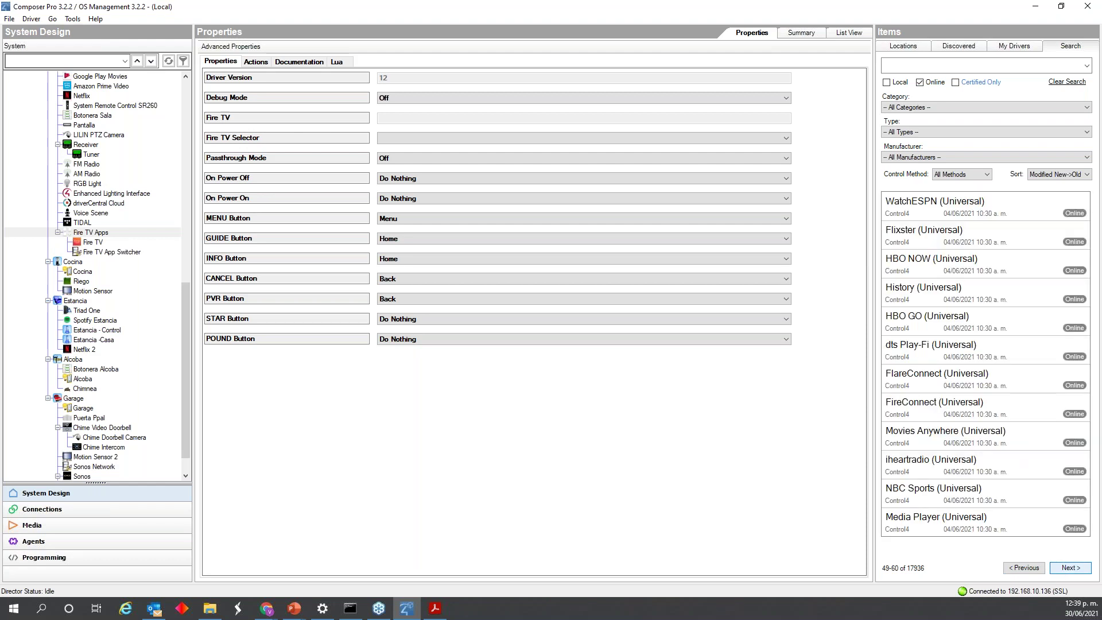
click(1067, 568)
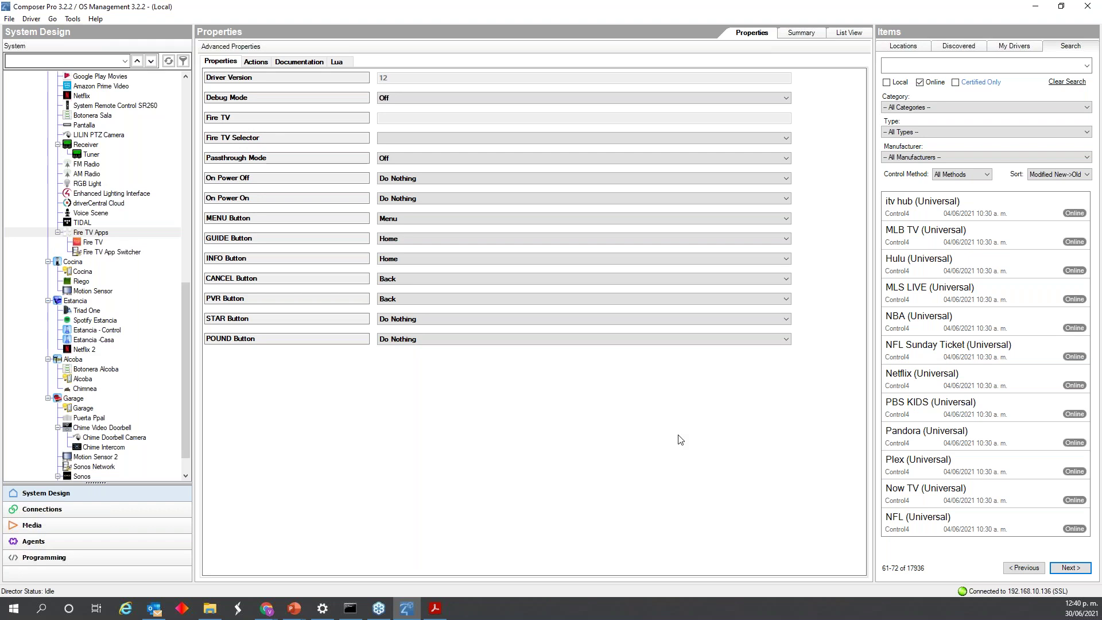
- Set the TIDAL driver's Limit Quality To property to LOSSLESS (FLAC)
click(81, 214)
click(81, 223)
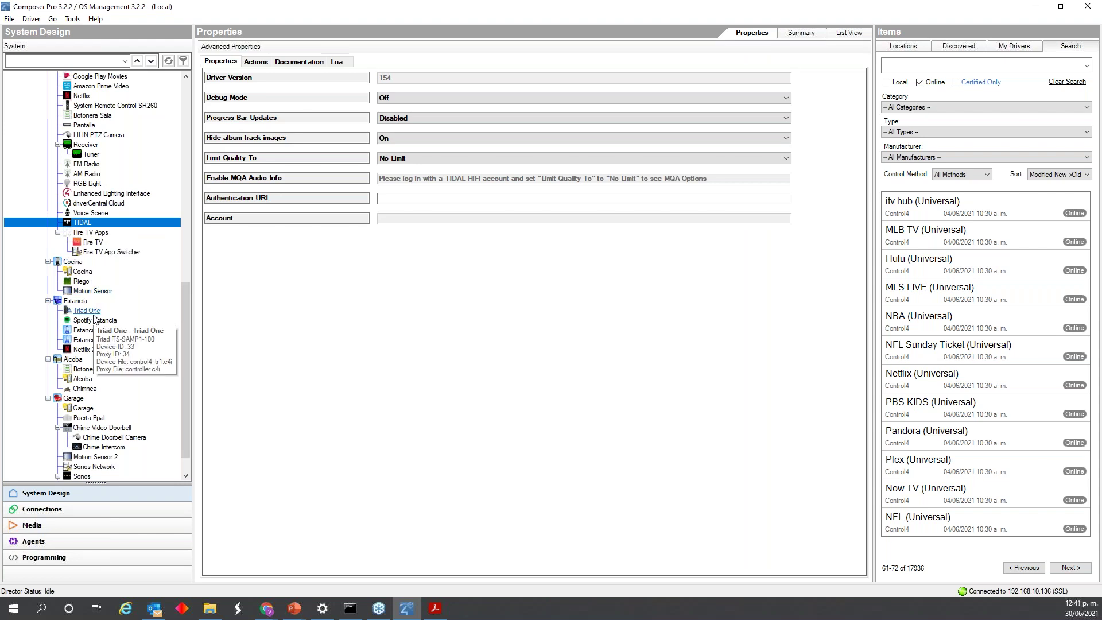
click(538, 158)
click(519, 175)
click(814, 159)
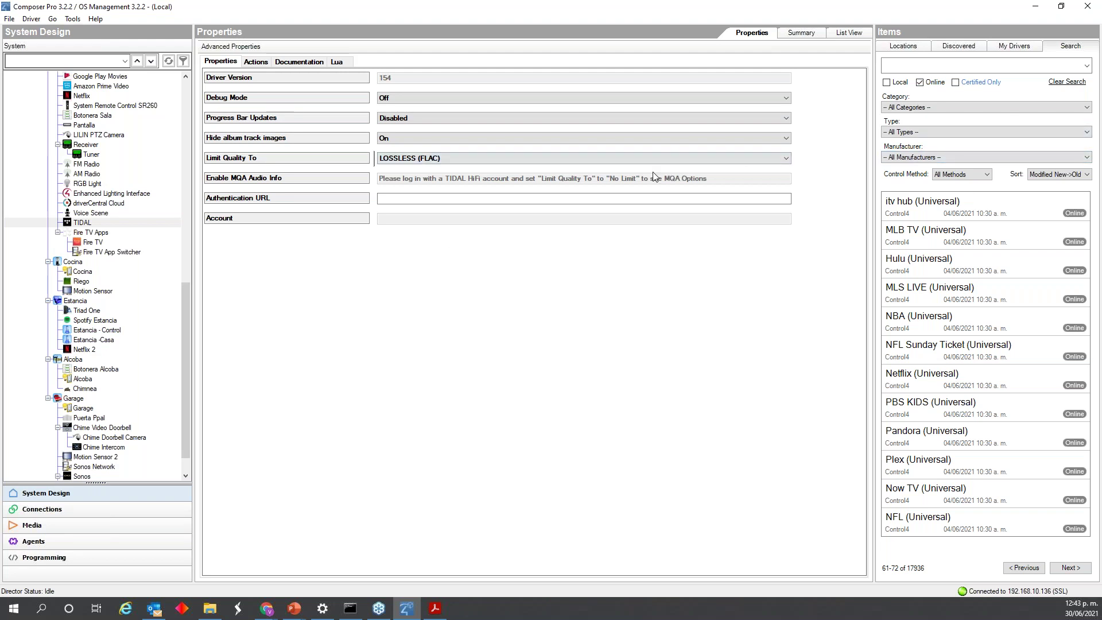
- Open the driver manager and examine the online, local and controller versions and status of the project's drivers
click(32, 19)
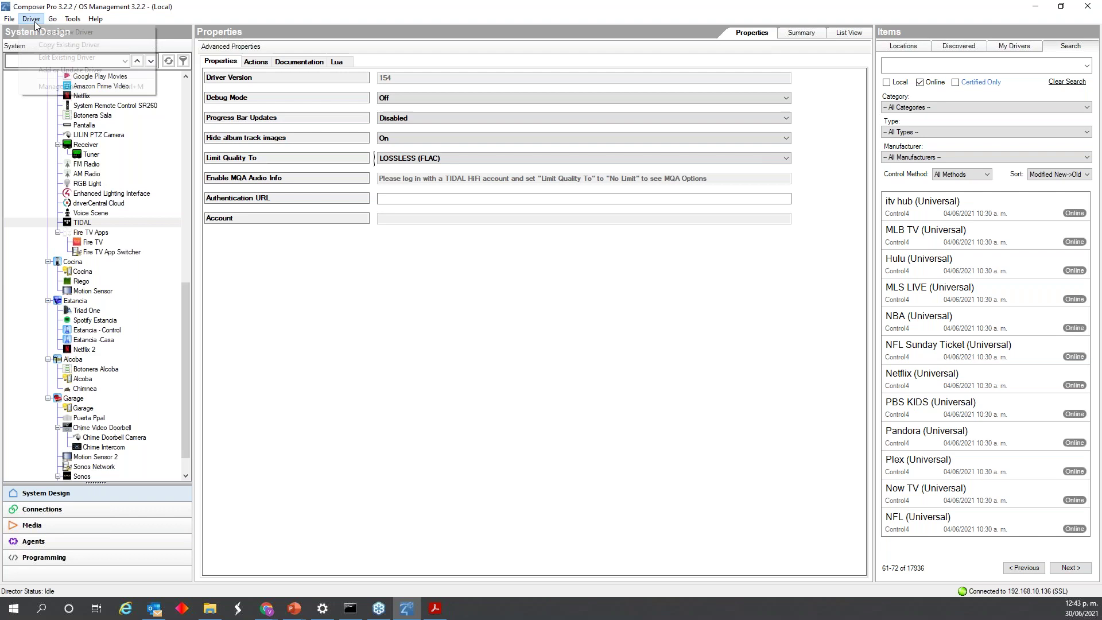
click(46, 86)
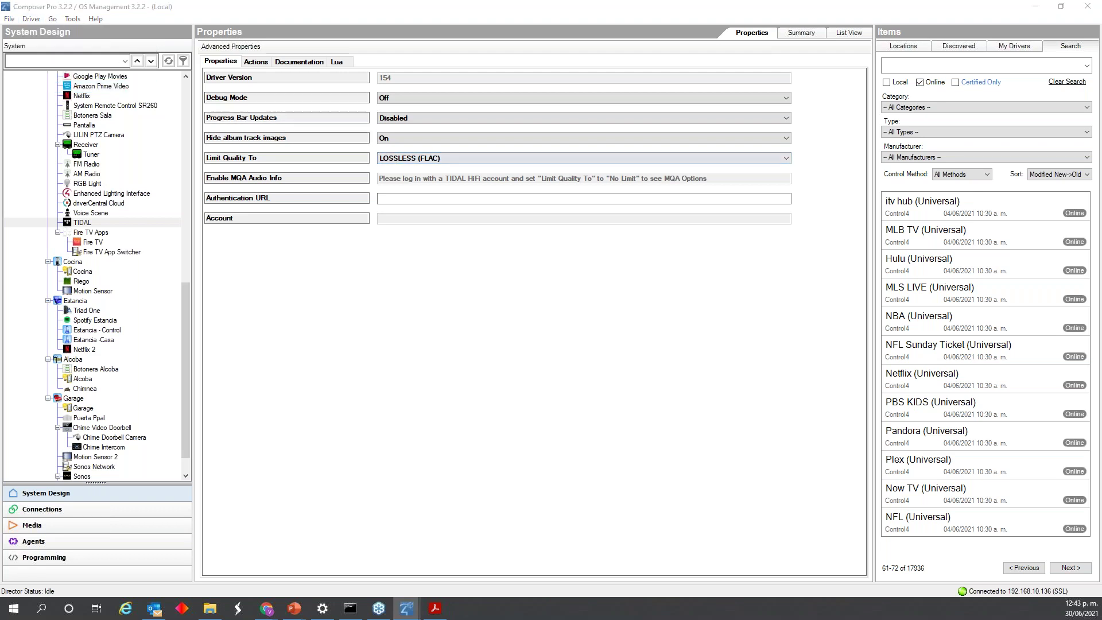
drag(462, 58, 686, 73)
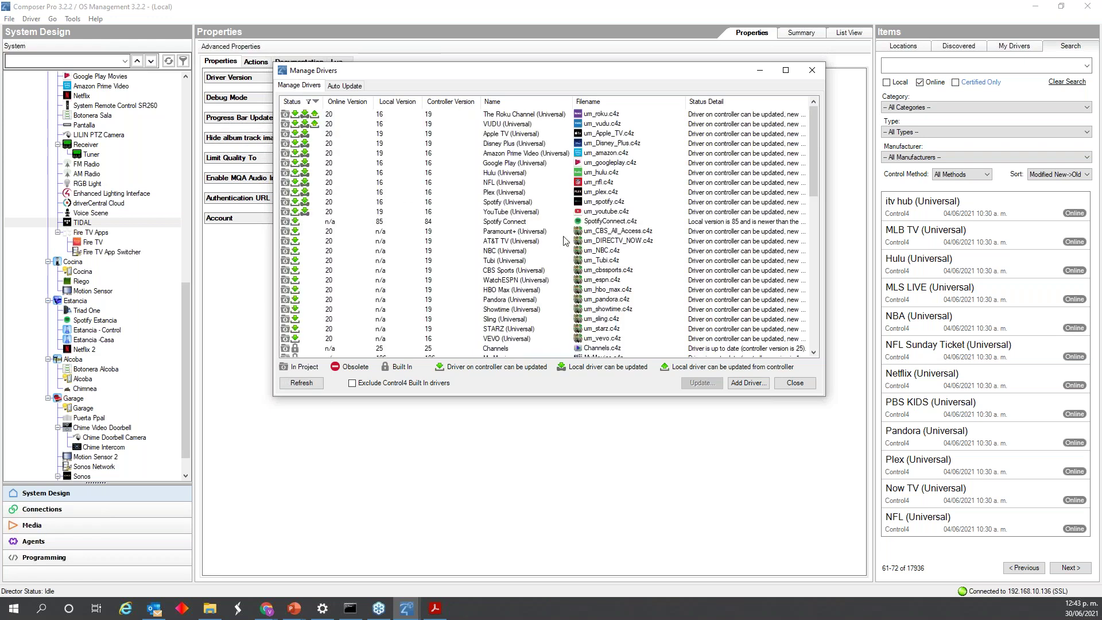
mouse_move(565, 241)
mouse_move(469, 251)
key(alt+Tab)
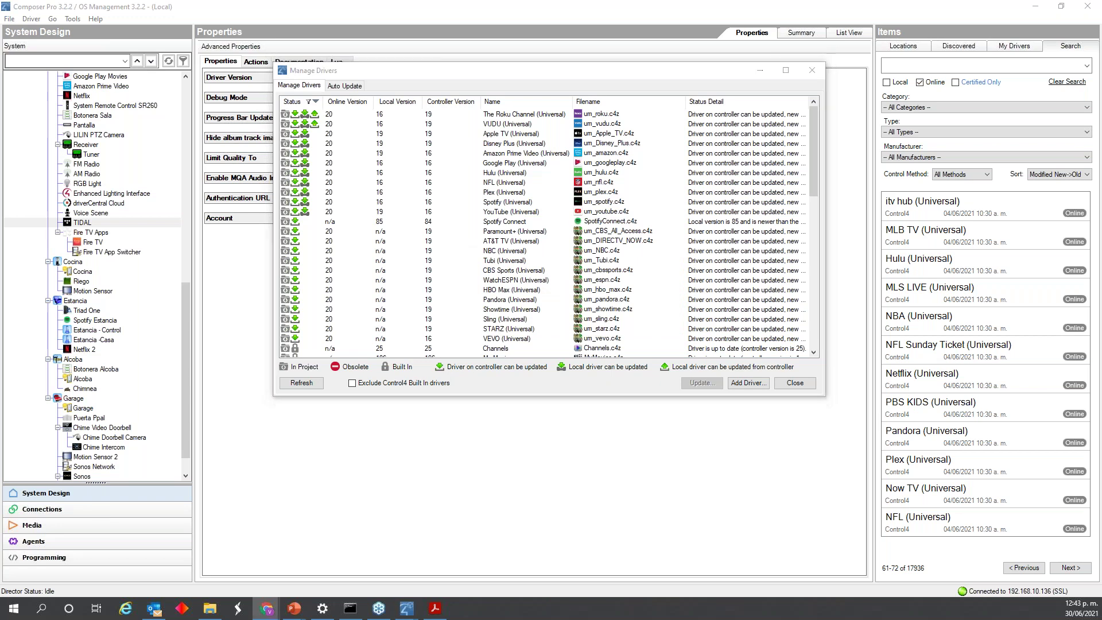